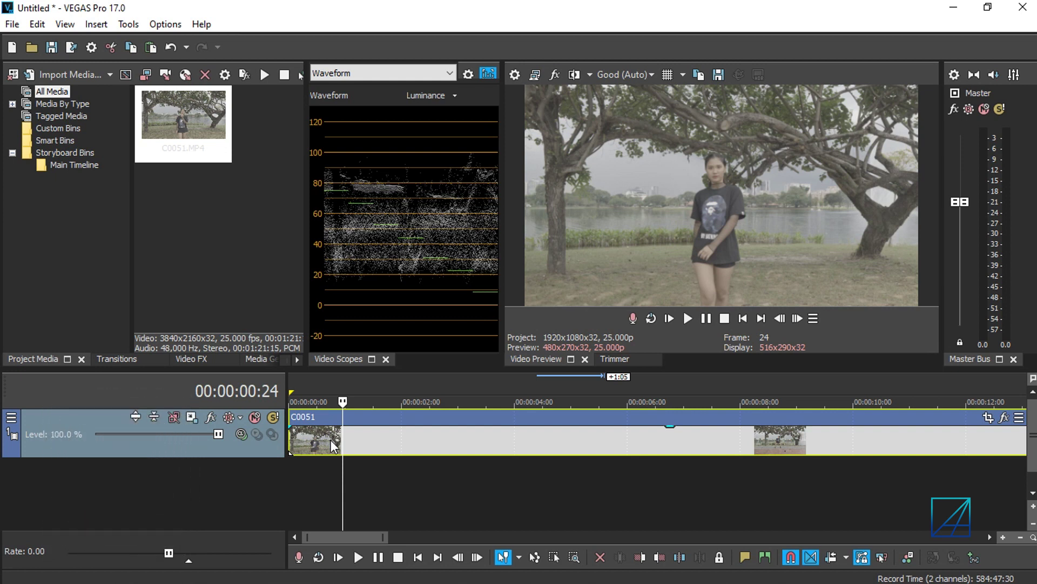
- Duplicate the C0051 video track so an identical copy sits beneath it
{"action": "scroll", "coordinate": [316, 442], "scroll_direction": "down", "scroll_amount": 4}
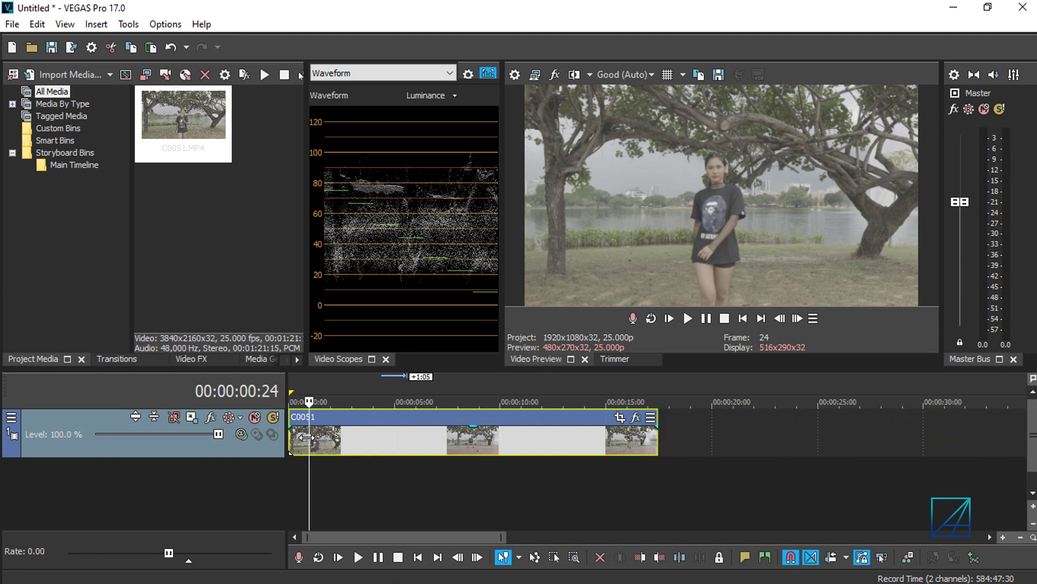
{"action": "left_click", "coordinate": [323, 430]}
{"action": "left_click", "coordinate": [326, 431]}
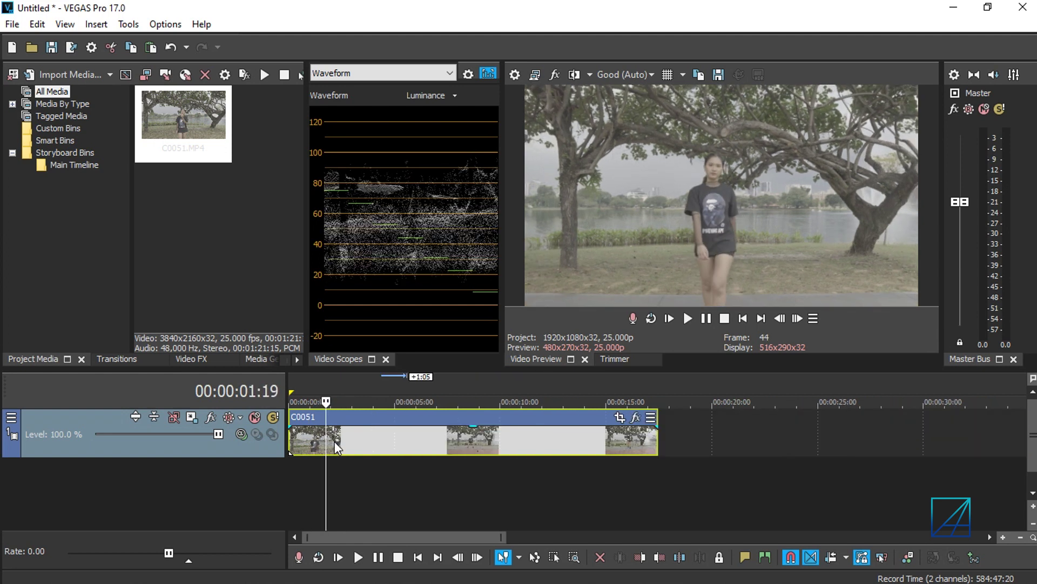
{"action": "right_click", "coordinate": [336, 442]}
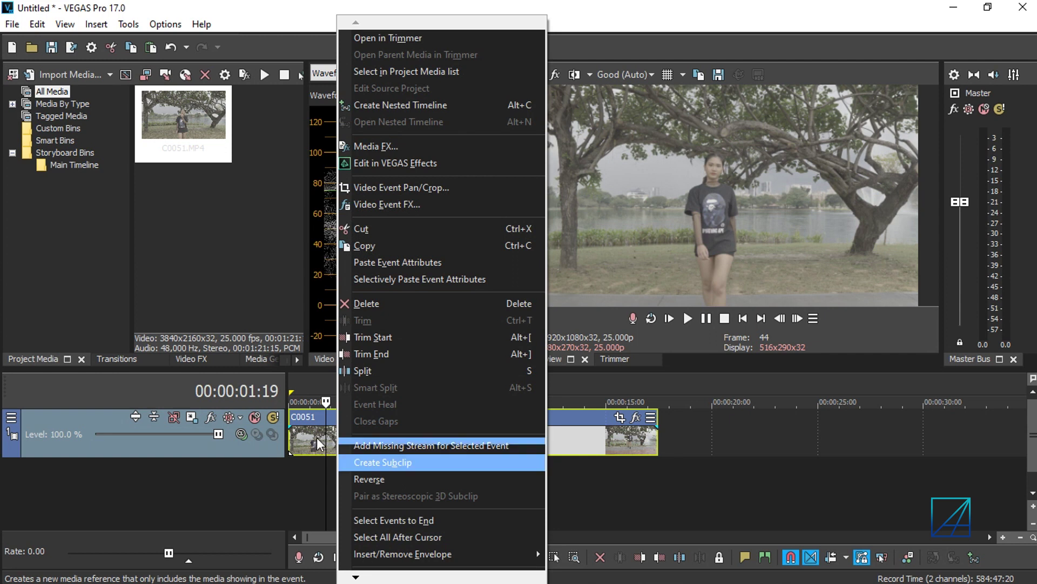
{"action": "right_click", "coordinate": [262, 448]}
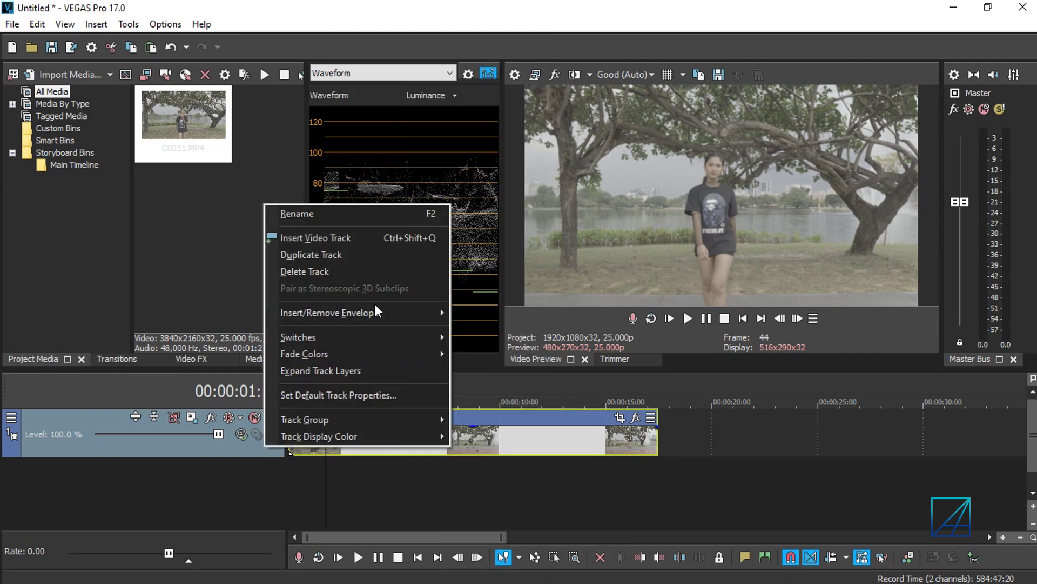
{"action": "left_click", "coordinate": [377, 258]}
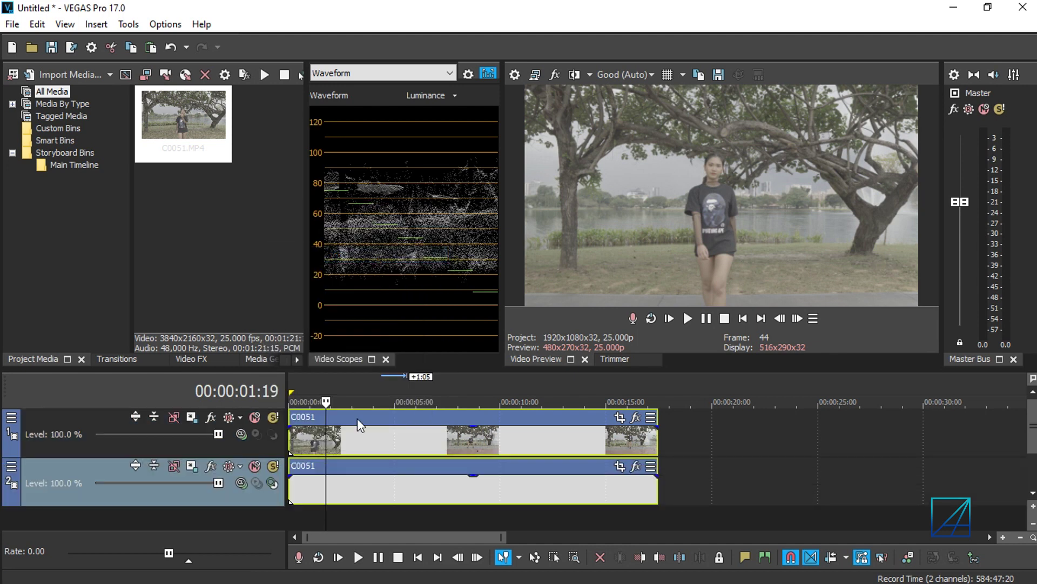
- Reselect the original top track and move the playhead to about two seconds
{"action": "left_click", "coordinate": [326, 451]}
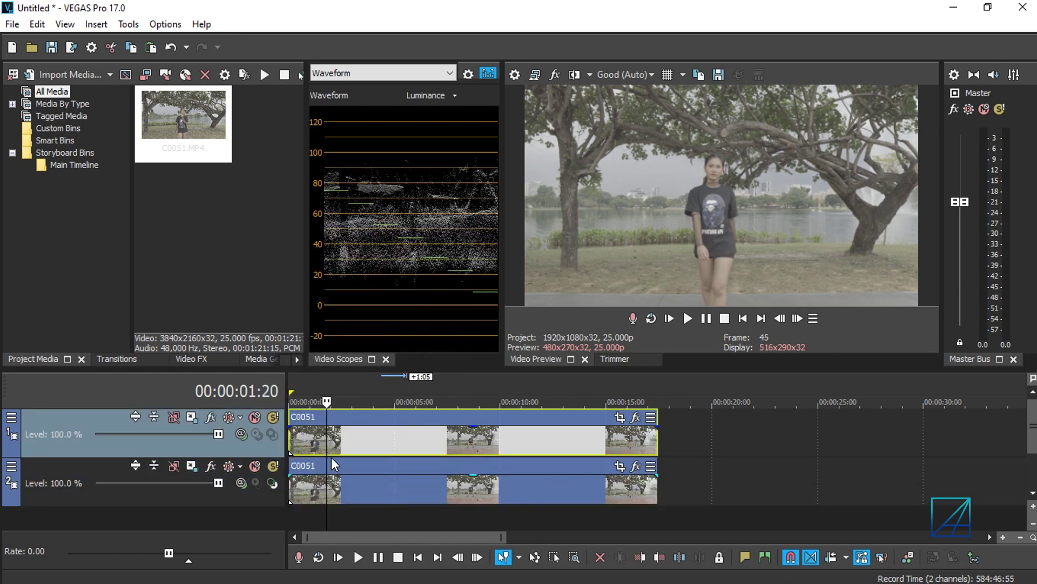
{"action": "scroll", "coordinate": [340, 456], "scroll_direction": "up", "scroll_amount": 3}
{"action": "scroll", "coordinate": [357, 454], "scroll_direction": "down", "scroll_amount": 2}
{"action": "left_click_drag", "start_coordinate": [339, 447], "coordinate": [413, 452]}
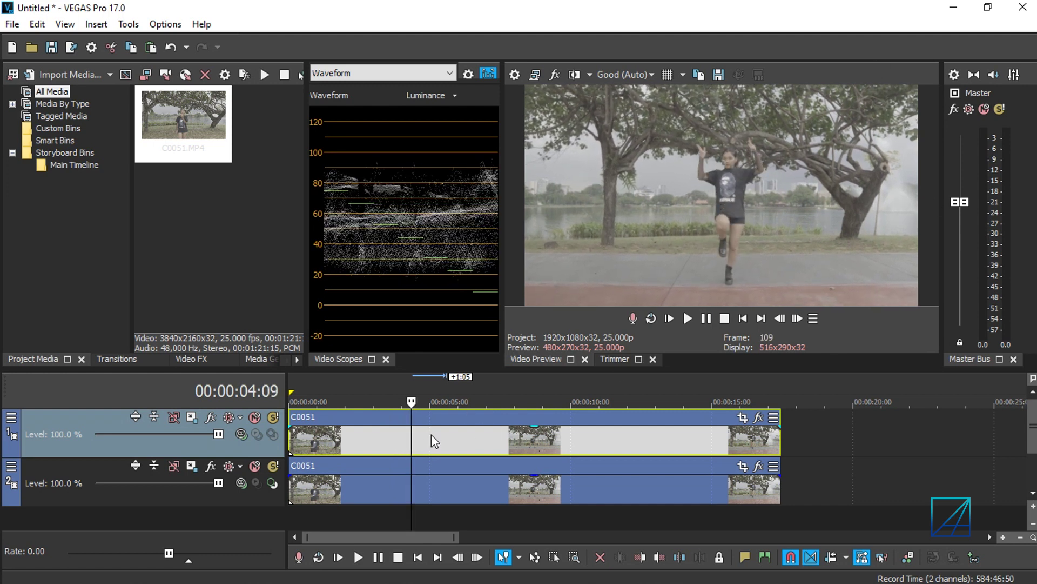
- At 00:00:04:10, add unnamed marker 1, split the top clip and delete the part before it
{"action": "key", "text": "alt+Right"}
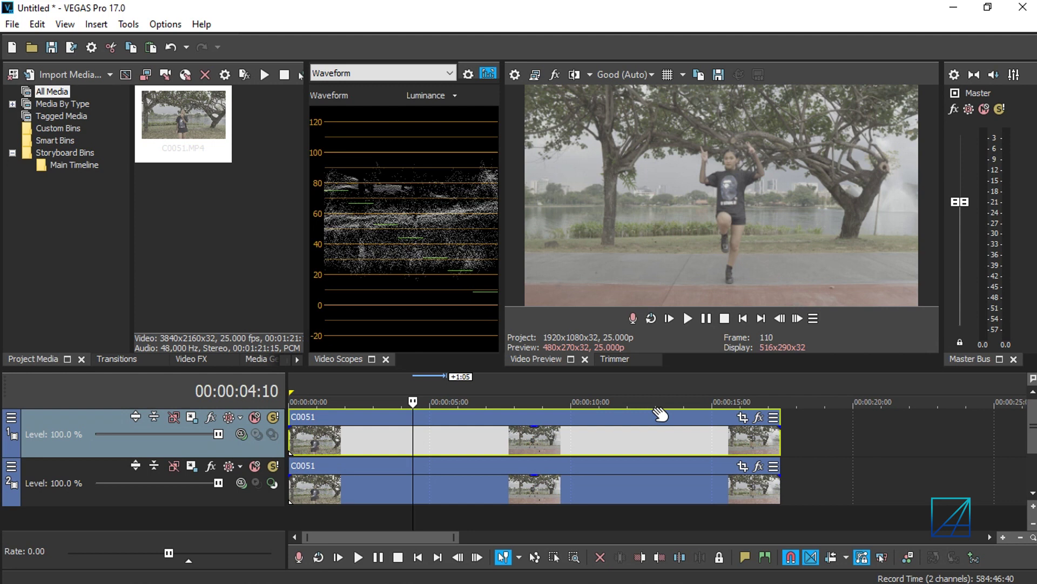
{"action": "key", "text": "m"}
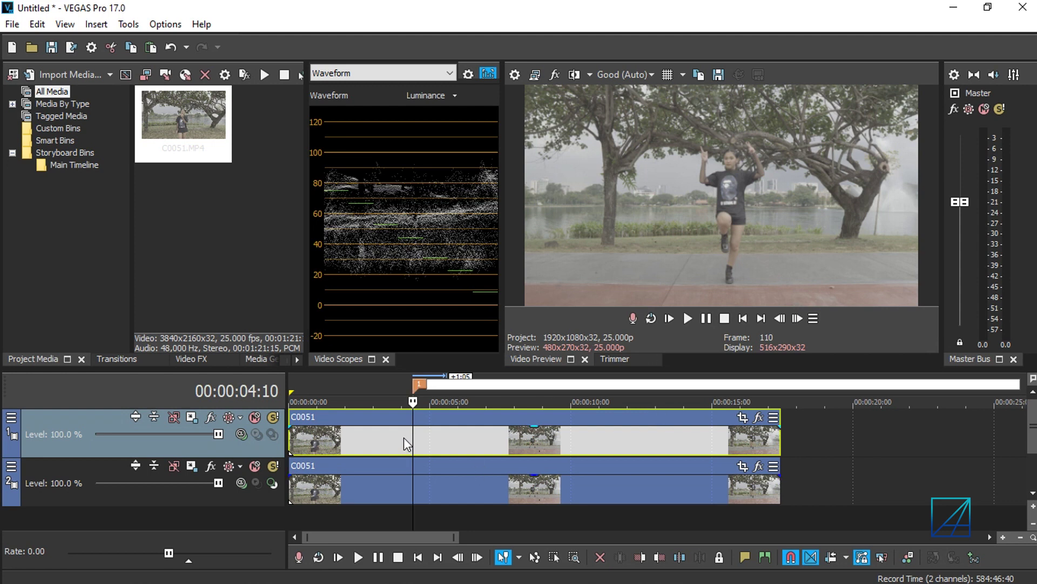
{"action": "key", "text": "Return"}
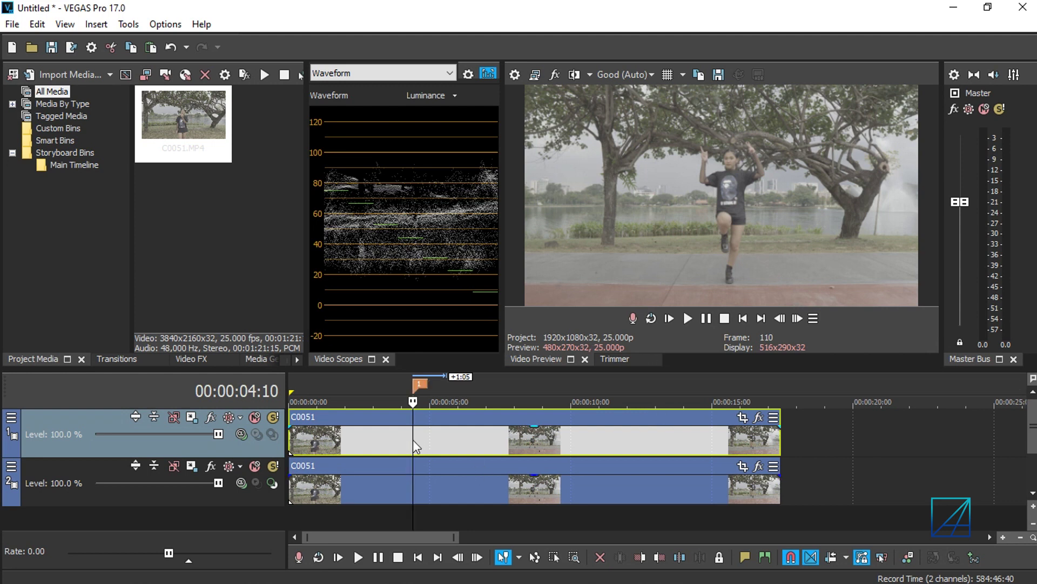
{"action": "key", "text": "s"}
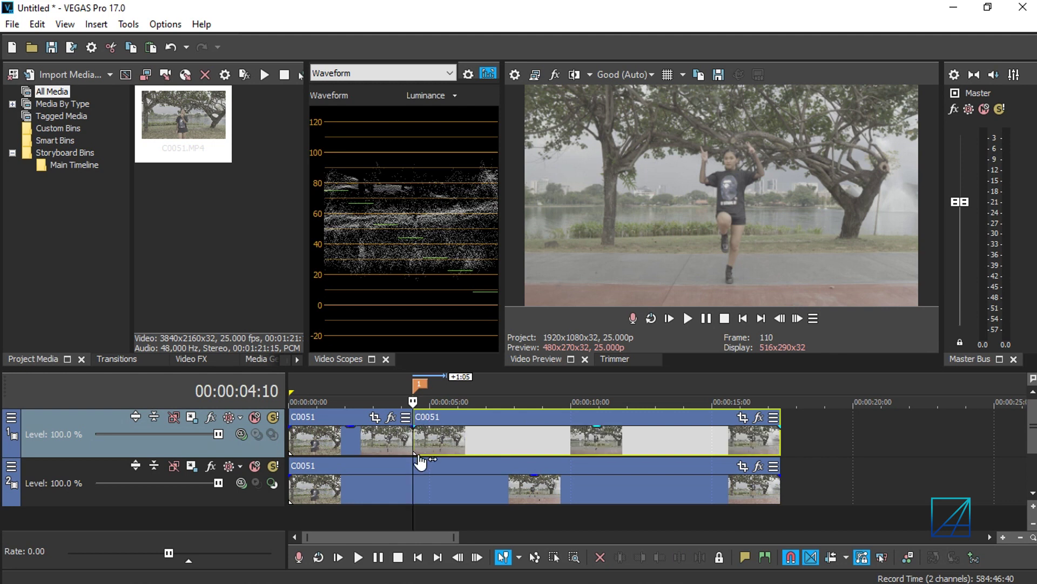
{"action": "left_click", "coordinate": [402, 444]}
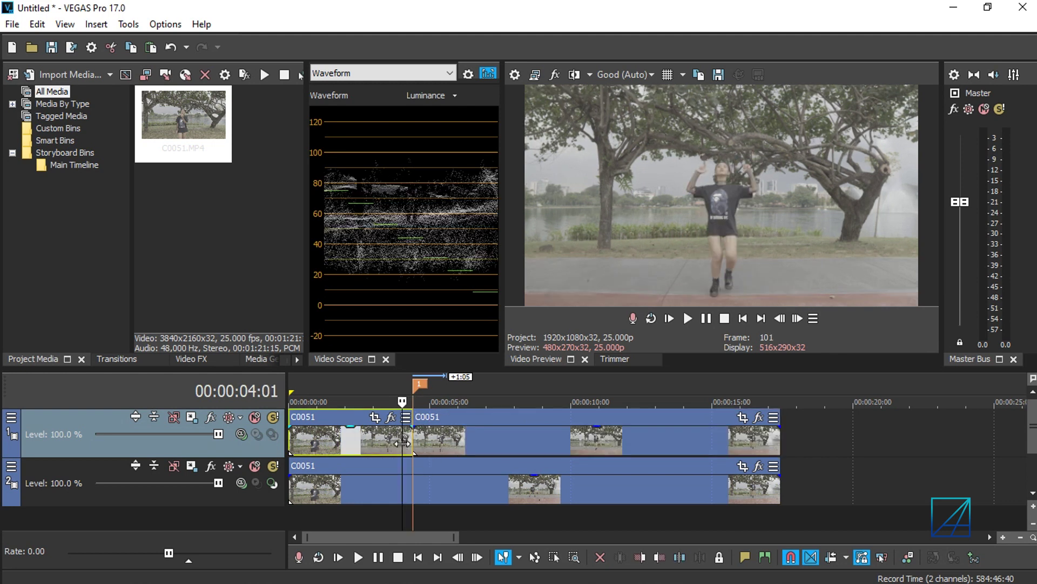
{"action": "key", "text": "Delete"}
{"action": "left_click", "coordinate": [411, 447]}
{"action": "scroll", "coordinate": [515, 452], "scroll_direction": "up", "scroll_amount": 4}
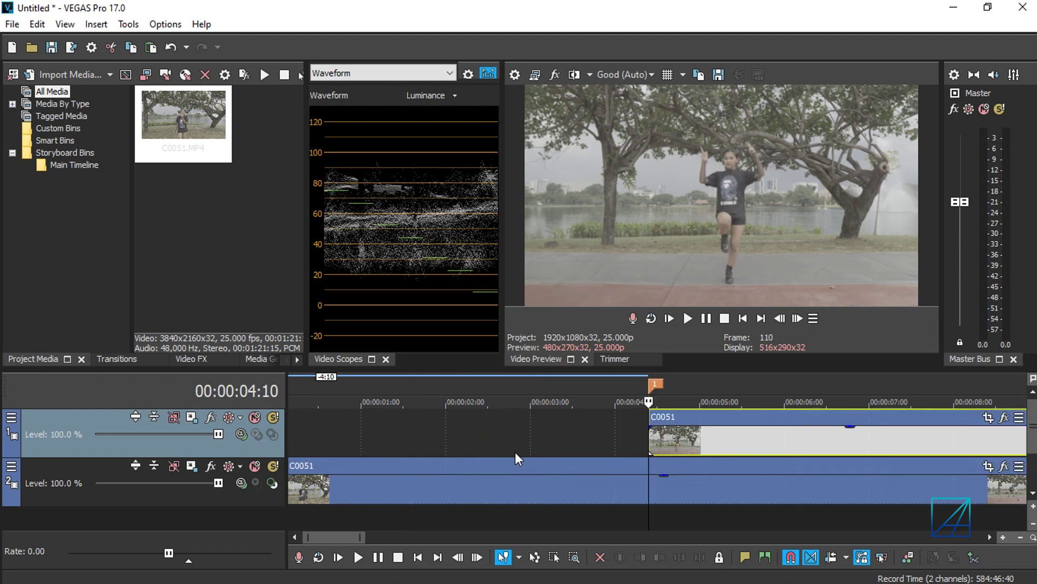
- Split the top clip at 00:00:04:11 and delete the part after, leaving one frame
{"action": "key", "text": "Right"}
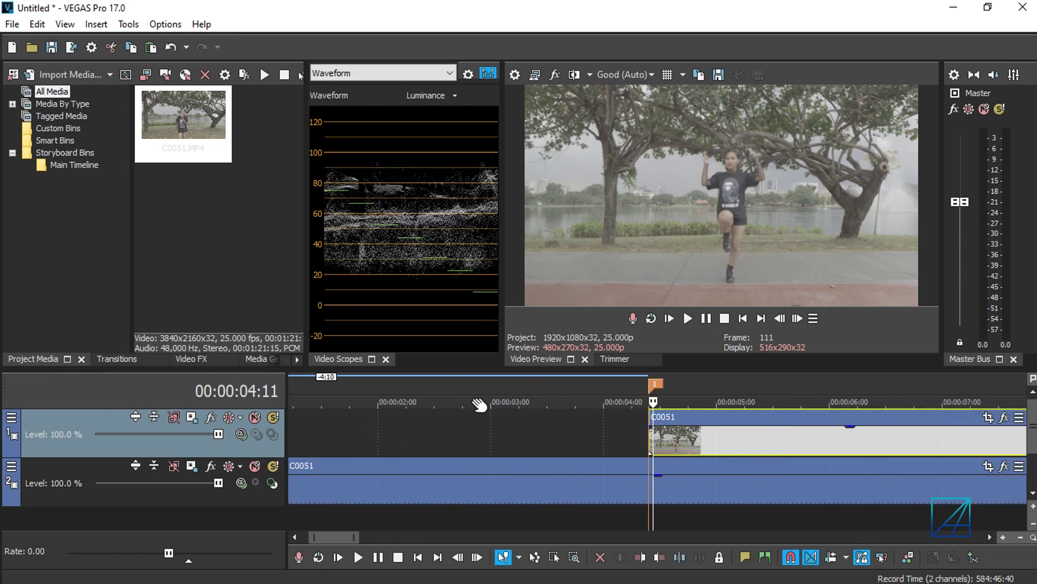
{"action": "scroll", "coordinate": [653, 437], "scroll_direction": "up", "scroll_amount": 5}
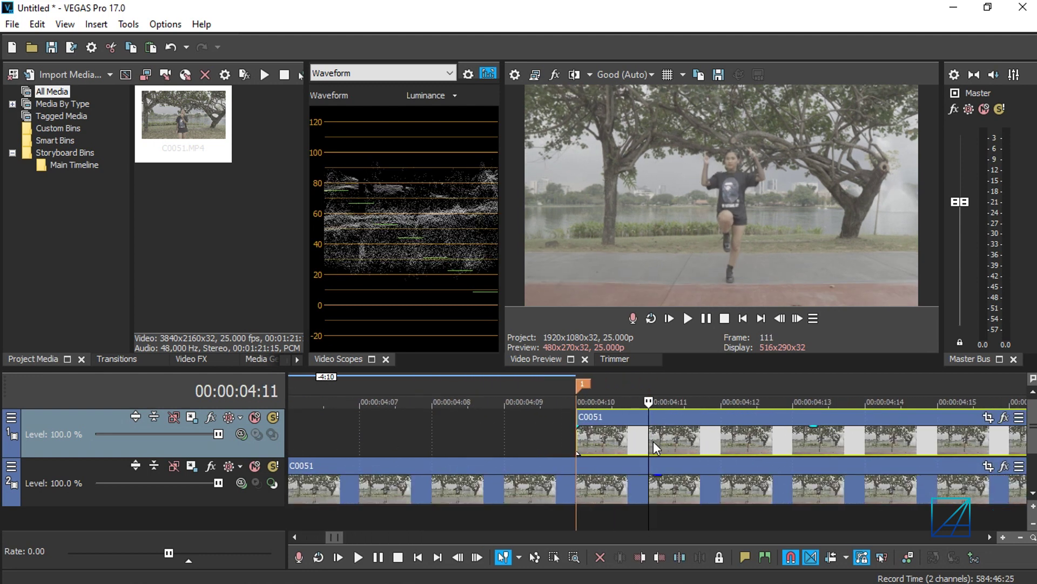
{"action": "key", "text": "s"}
{"action": "right_click", "coordinate": [691, 436]}
{"action": "left_click", "coordinate": [762, 305]}
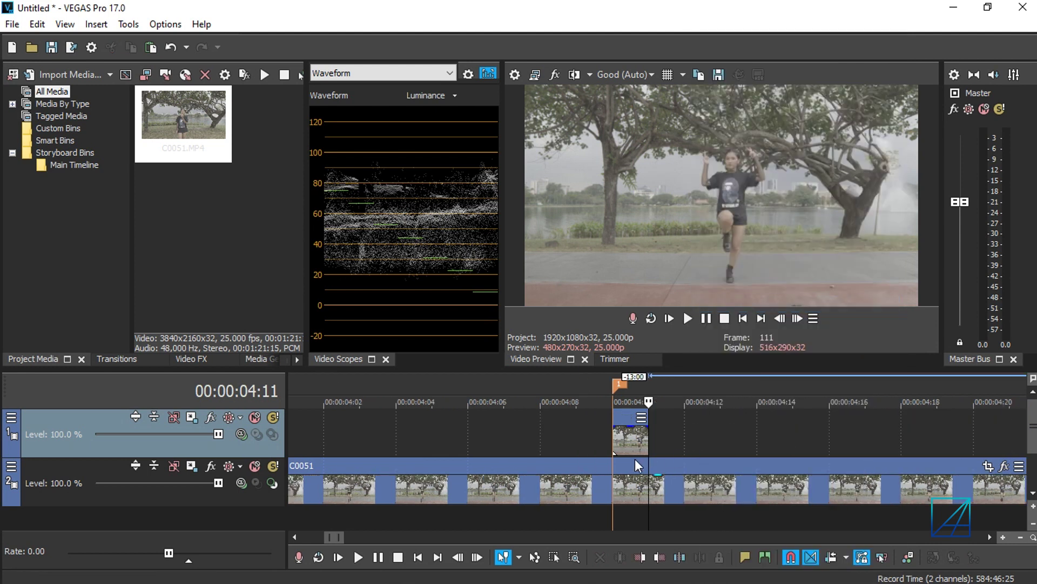
{"action": "left_click", "coordinate": [622, 442]}
{"action": "scroll", "coordinate": [669, 436], "scroll_direction": "down", "scroll_amount": 5}
{"action": "scroll", "coordinate": [674, 435], "scroll_direction": "up", "scroll_amount": 1}
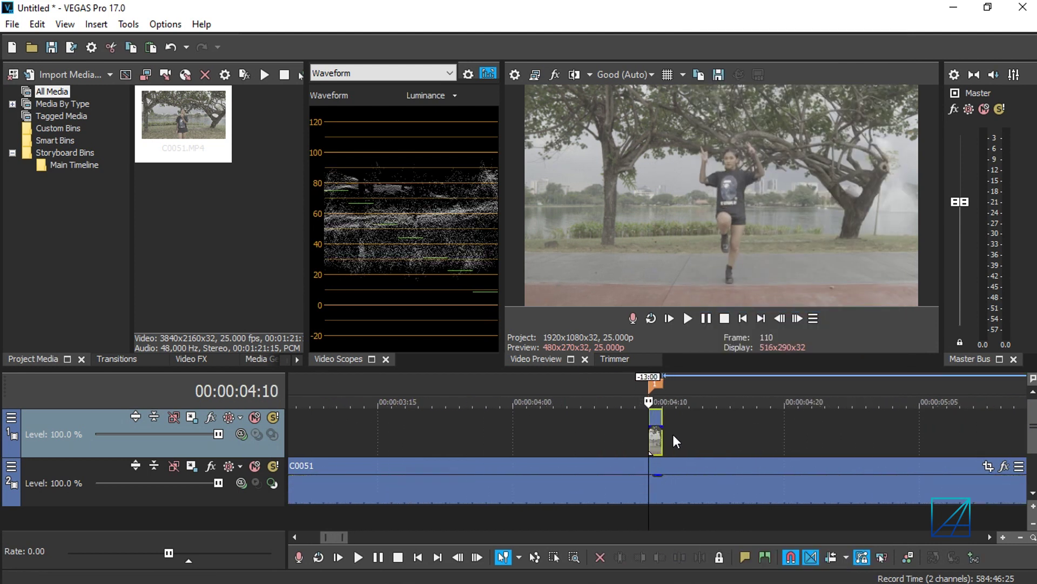
- Freeze the one-frame top clip on its frame and stretch it to about 1:10 long
{"action": "scroll", "coordinate": [674, 434], "scroll_direction": "up", "scroll_amount": 1}
{"action": "scroll", "coordinate": [674, 434], "scroll_direction": "up", "scroll_amount": 2}
{"action": "right_click", "coordinate": [655, 441]}
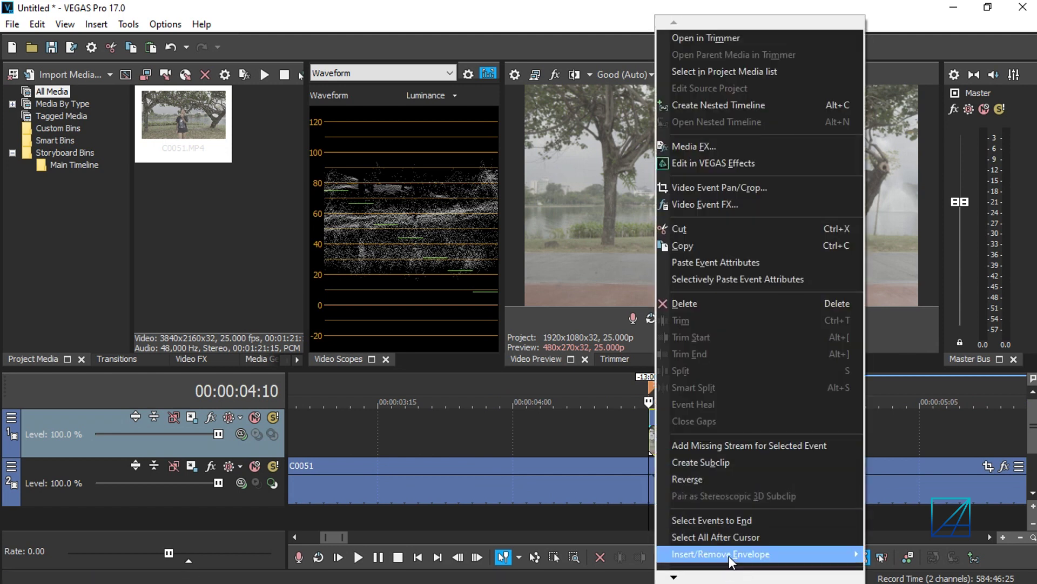
{"action": "mouse_move", "coordinate": [728, 556]}
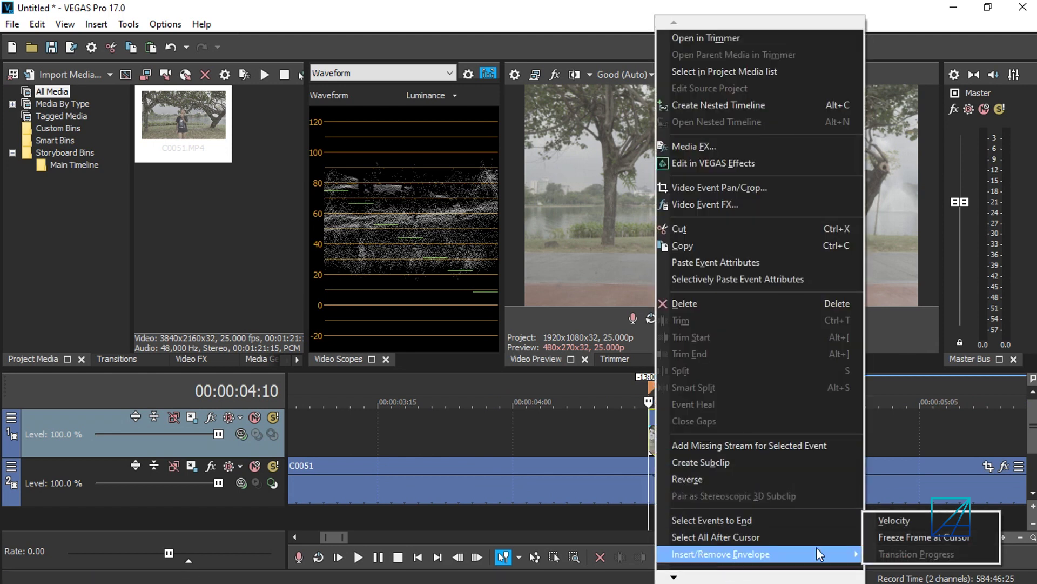
{"action": "left_click", "coordinate": [911, 538]}
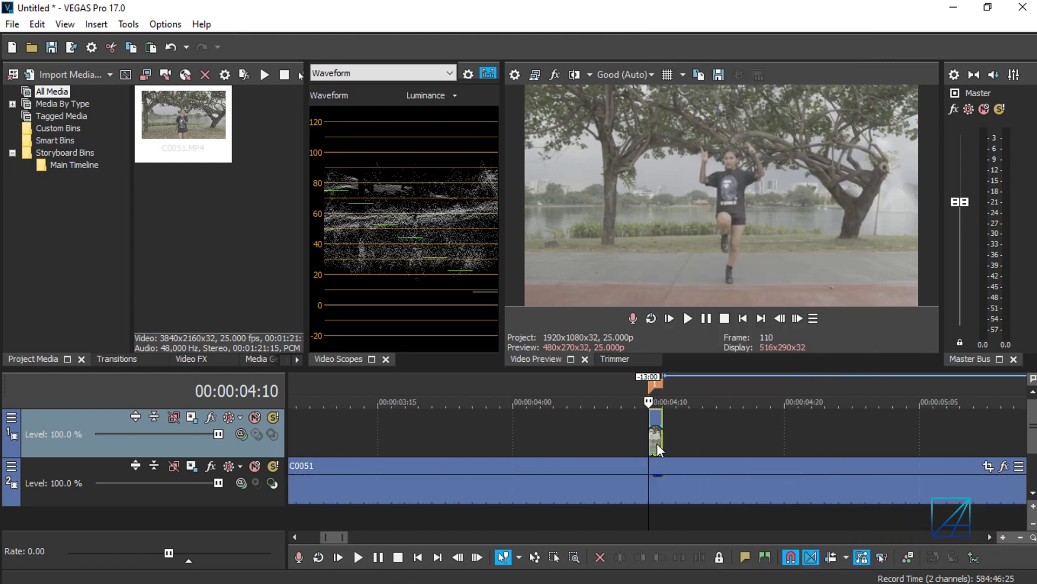
{"action": "left_click", "coordinate": [662, 440]}
{"action": "left_click_drag", "start_coordinate": [662, 441], "coordinate": [1016, 438]}
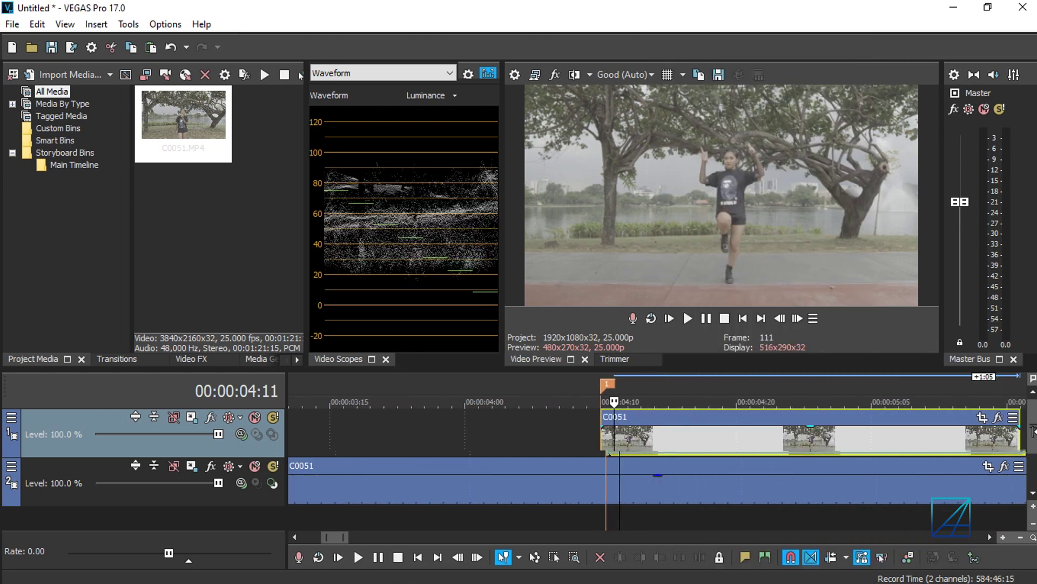
{"action": "scroll", "coordinate": [703, 460], "scroll_direction": "down", "scroll_amount": 3}
- Step frame by frame to 00:00:04:17, frame 117, where the dancer holds her raised-knee pose
{"action": "key", "text": "Right"}
{"action": "key", "text": "Right"}
{"action": "key", "text": "Right"}
{"action": "key", "text": "Right"}
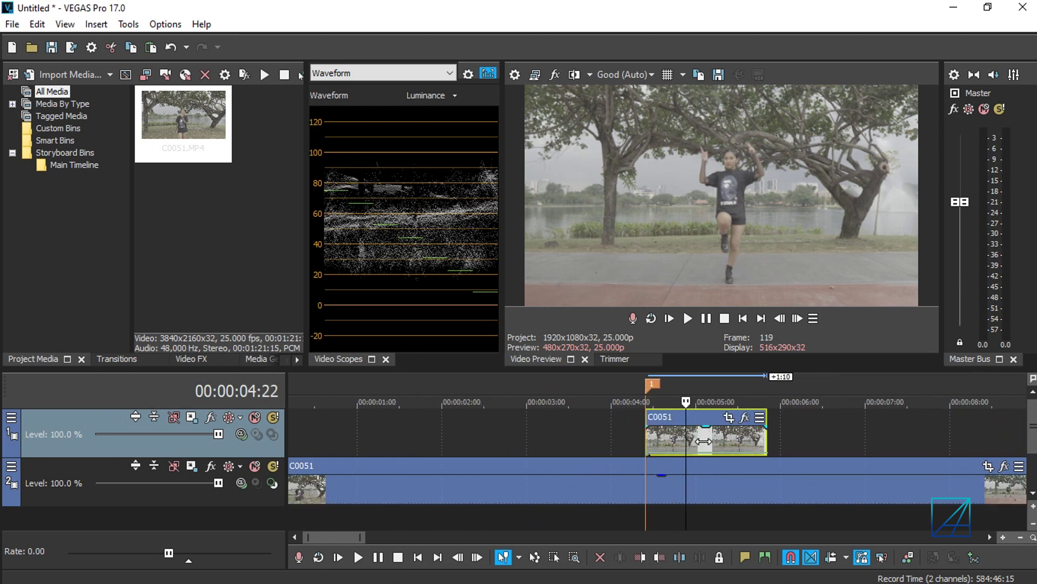
{"action": "key", "text": "Left"}
{"action": "key", "text": "Left"}
{"action": "key", "text": "Left"}
{"action": "key", "text": "Left"}
{"action": "key", "text": "Left"}
{"action": "key", "text": "Left"}
{"action": "key", "text": "Left"}
{"action": "key", "text": "Right"}
{"action": "key", "text": "Right"}
{"action": "key", "text": "Right"}
{"action": "key", "text": "Right"}
{"action": "key", "text": "Right"}
{"action": "key", "text": "Right"}
{"action": "key", "text": "Right"}
{"action": "key", "text": "Right"}
{"action": "key", "text": "Right"}
{"action": "key", "text": "Right"}
{"action": "key", "text": "Right"}
{"action": "key", "text": "Right"}
{"action": "key", "text": "Right"}
{"action": "key", "text": "Right"}
{"action": "key", "text": "Right"}
{"action": "key", "text": "Right"}
{"action": "key", "text": "Right"}
{"action": "key", "text": "Right"}
{"action": "key", "text": "Right"}
{"action": "key", "text": "Left"}
{"action": "key", "text": "Left"}
{"action": "key", "text": "Left"}
{"action": "key", "text": "Left"}
{"action": "key", "text": "Left"}
{"action": "key", "text": "Left"}
{"action": "key", "text": "Left"}
{"action": "key", "text": "Left"}
{"action": "key", "text": "Left"}
{"action": "key", "text": "Left"}
{"action": "key", "text": "Right"}
{"action": "key", "text": "Right"}
{"action": "key", "text": "Right"}
{"action": "key", "text": "Left"}
{"action": "key", "text": "Left"}
{"action": "key", "text": "Left"}
{"action": "key", "text": "Left"}
{"action": "key", "text": "Left"}
{"action": "key", "text": "Left"}
{"action": "key", "text": "Left"}
{"action": "key", "text": "Left"}
{"action": "key", "text": "Left"}
{"action": "key", "text": "Left"}
{"action": "key", "text": "Left"}
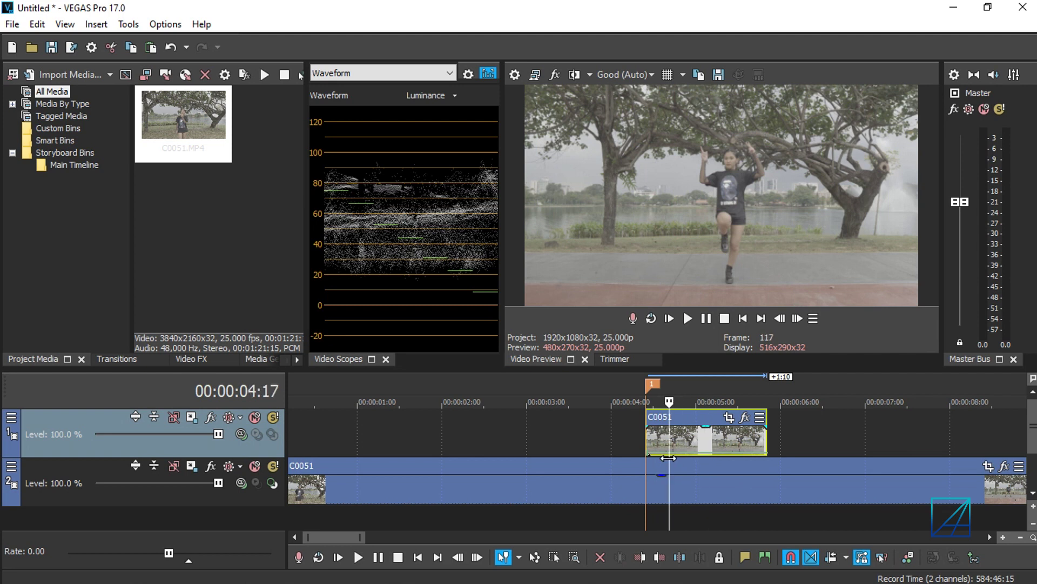
{"action": "scroll", "coordinate": [669, 457], "scroll_direction": "down", "scroll_amount": 3}
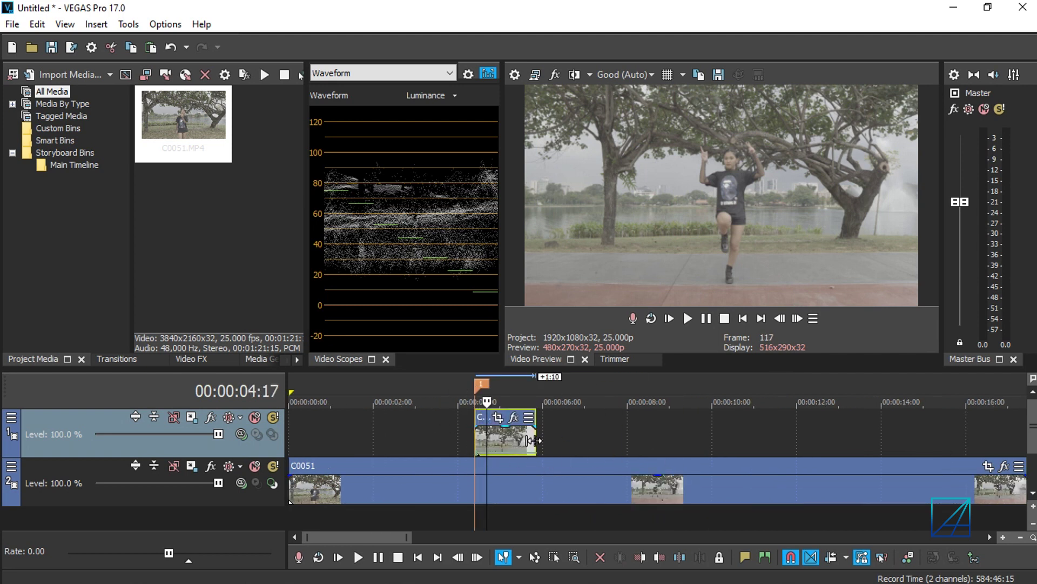
- Lengthen the track-1 C0051 copy to about five seconds and move it to start at 00:00:00
{"action": "left_click_drag", "start_coordinate": [533, 441], "coordinate": [688, 437]}
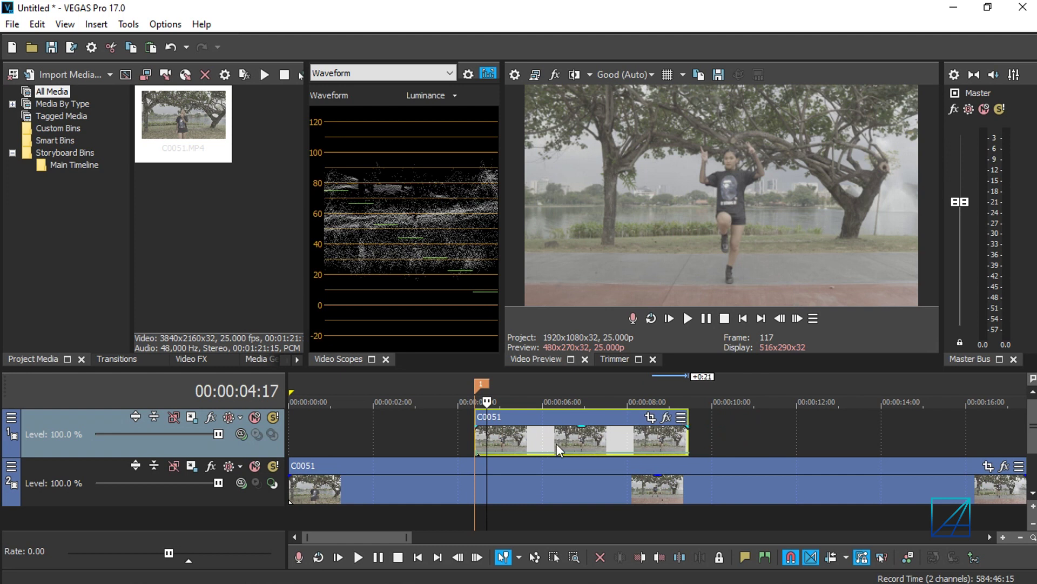
{"action": "scroll", "coordinate": [556, 443], "scroll_direction": "down", "scroll_amount": 3}
{"action": "scroll", "coordinate": [486, 456], "scroll_direction": "up", "scroll_amount": 3}
{"action": "scroll", "coordinate": [560, 442], "scroll_direction": "down", "scroll_amount": 3}
{"action": "left_click_drag", "start_coordinate": [453, 438], "coordinate": [367, 439]}
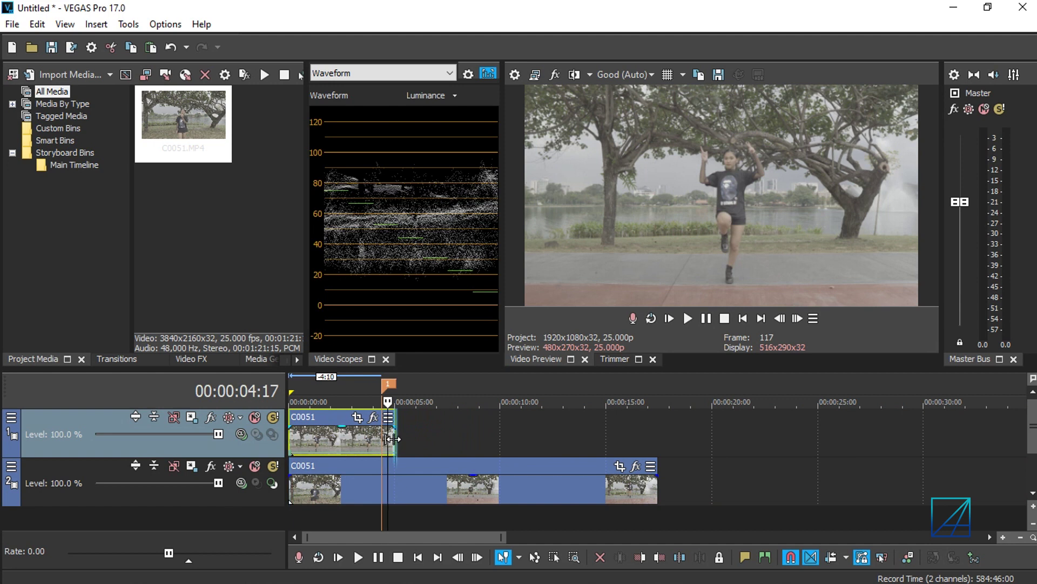
{"action": "scroll", "coordinate": [393, 439], "scroll_direction": "up", "scroll_amount": 3}
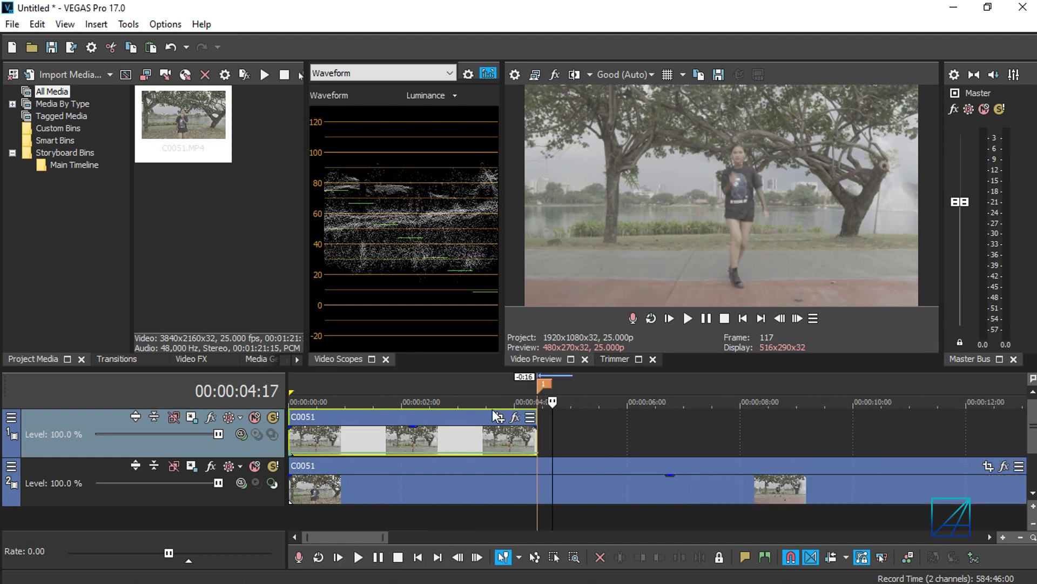
- Play back from 00:00:03:13 to check the overlay, then select the track-1 clip
{"action": "left_click", "coordinate": [487, 435]}
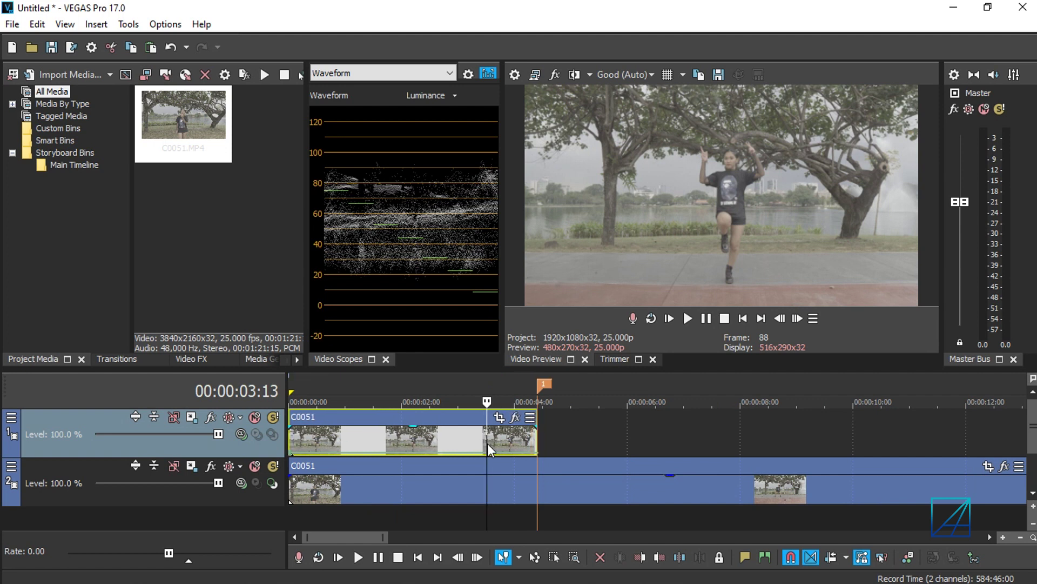
{"action": "key", "text": "space"}
{"action": "left_click", "coordinate": [487, 443]}
{"action": "left_click", "coordinate": [528, 487]}
{"action": "left_click", "coordinate": [521, 440]}
{"action": "key", "text": "space"}
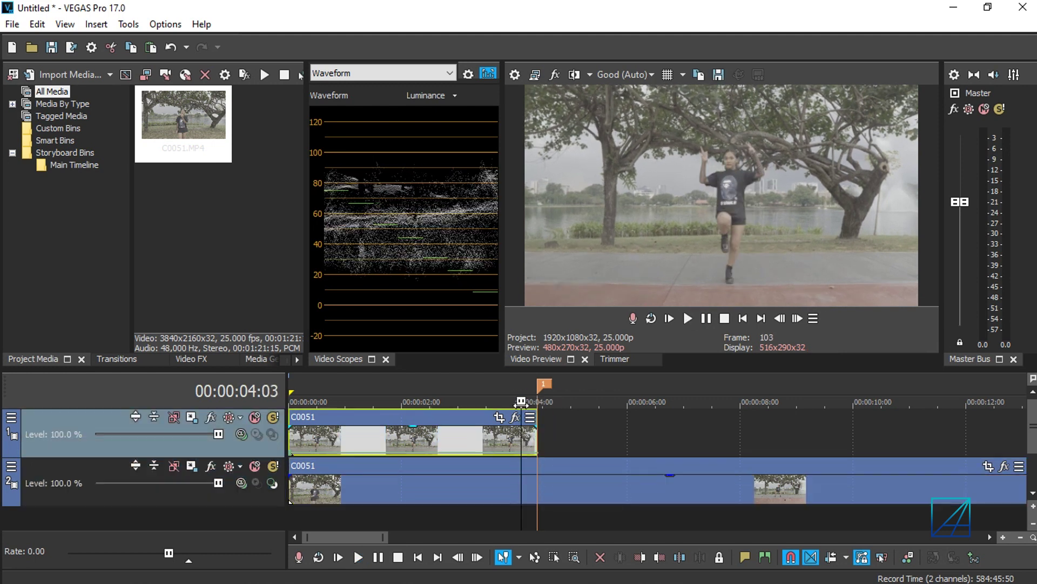
- Enable a Pan/Crop mask on the track-1 clip, tracing it around the dancer
{"action": "left_click", "coordinate": [500, 417]}
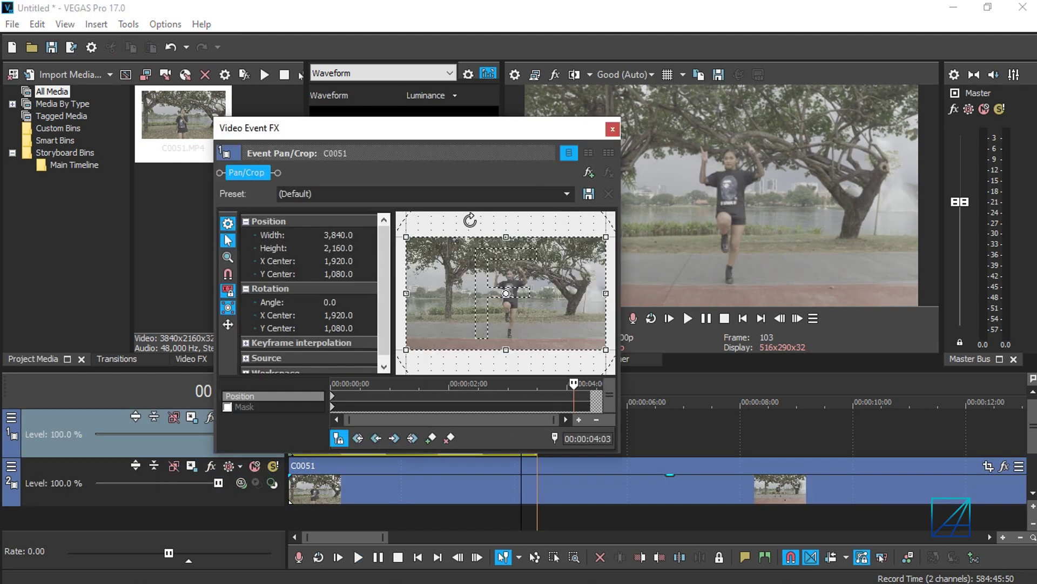
{"action": "left_click_drag", "start_coordinate": [471, 125], "coordinate": [433, 125]}
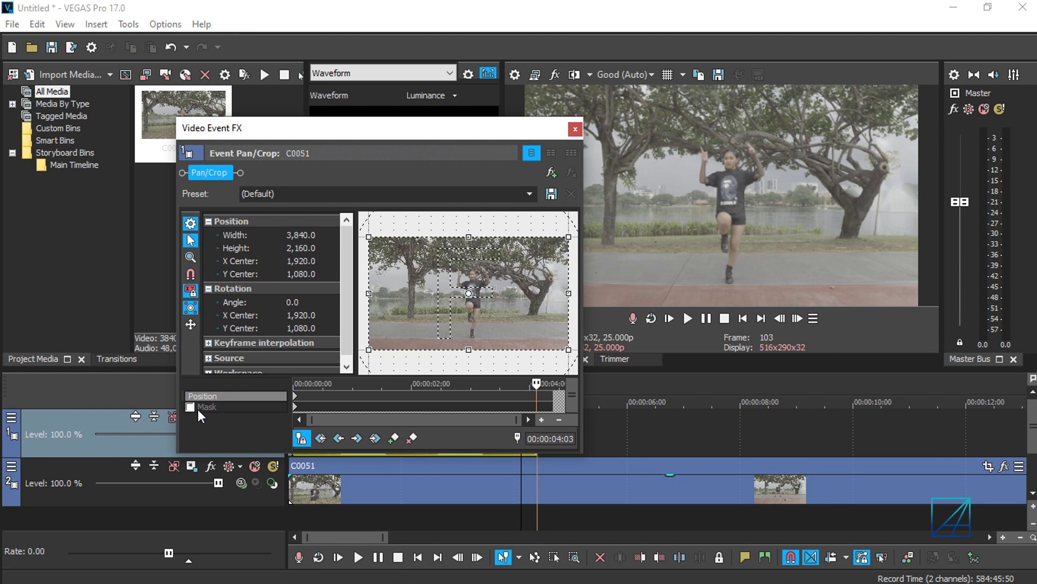
{"action": "left_click", "coordinate": [296, 407]}
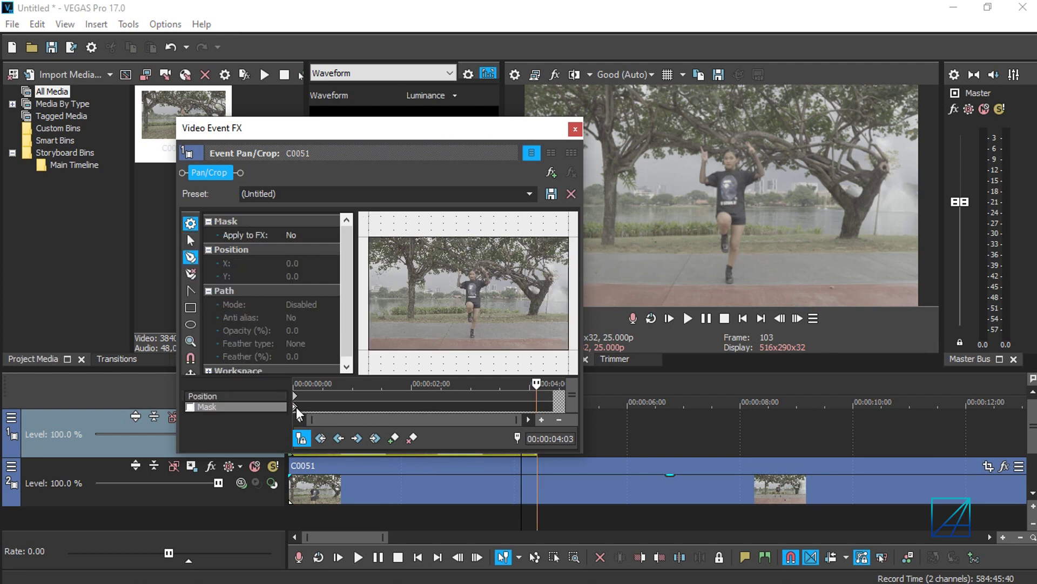
{"action": "left_click", "coordinate": [189, 407]}
{"action": "scroll", "coordinate": [572, 330], "scroll_direction": "up", "scroll_amount": 10}
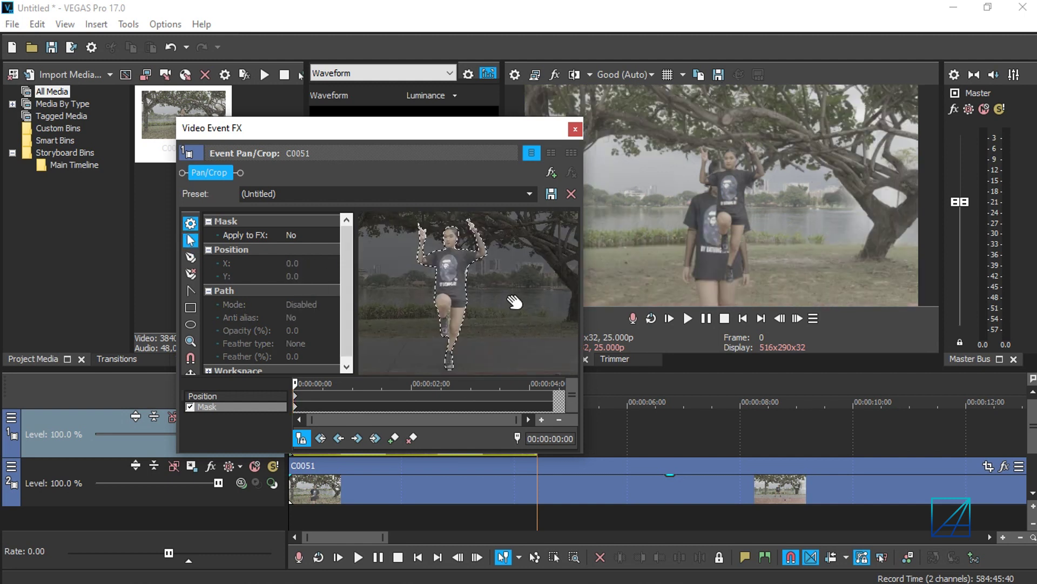
{"action": "scroll", "coordinate": [473, 335], "scroll_direction": "down", "scroll_amount": 1}
{"action": "scroll", "coordinate": [484, 351], "scroll_direction": "down", "scroll_amount": 2}
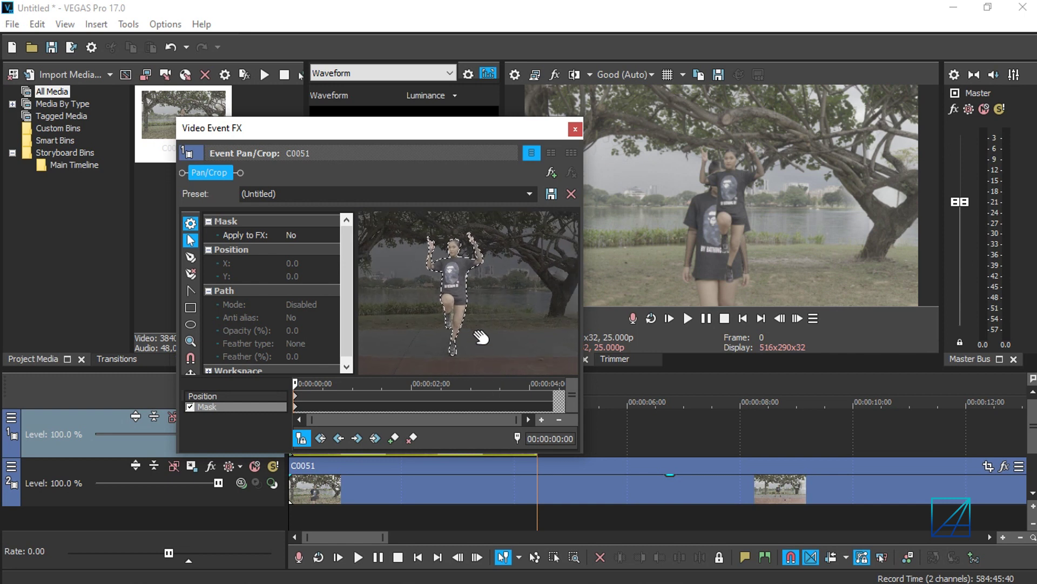
- Close Pan/Crop and scrub the playhead to about 00:00:04:02 in the track-1 clip
{"action": "left_click", "coordinate": [576, 129]}
{"action": "left_click", "coordinate": [400, 435]}
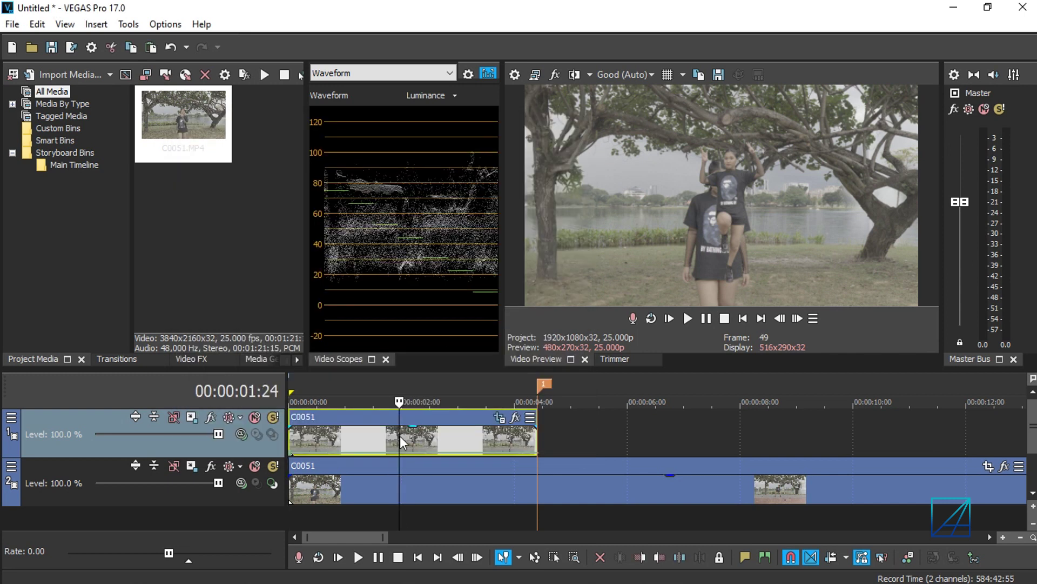
{"action": "left_click", "coordinate": [410, 438]}
{"action": "left_click_drag", "start_coordinate": [410, 439], "coordinate": [524, 440]}
- Add a Position keyframe at 00:00:04:10 in Pan/Crop, deleting the stray Mask keyframe
{"action": "left_click", "coordinate": [498, 418]}
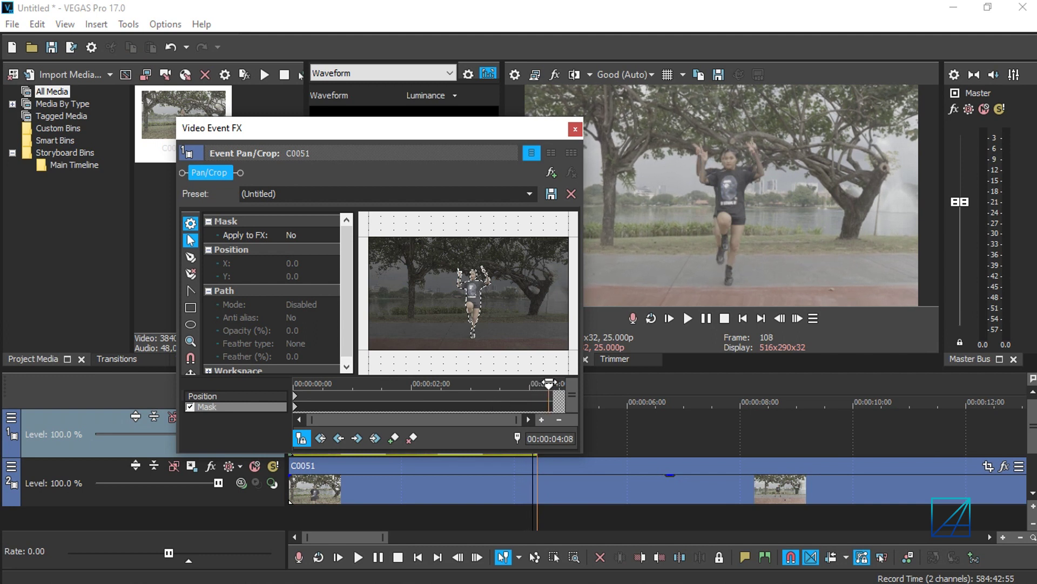
{"action": "left_click_drag", "start_coordinate": [544, 384], "coordinate": [554, 384]}
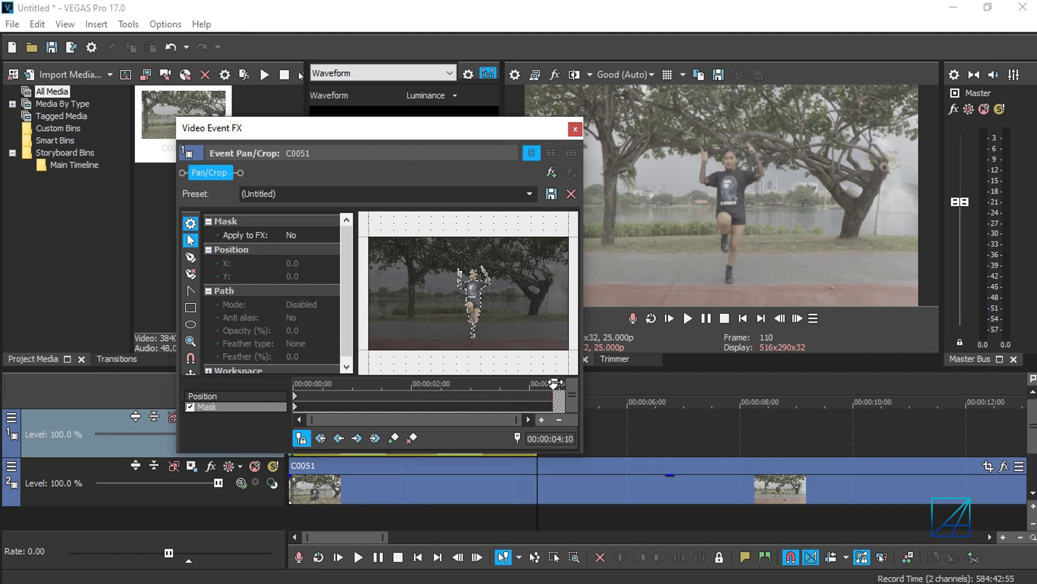
{"action": "left_click", "coordinate": [394, 438]}
{"action": "left_click", "coordinate": [214, 397]}
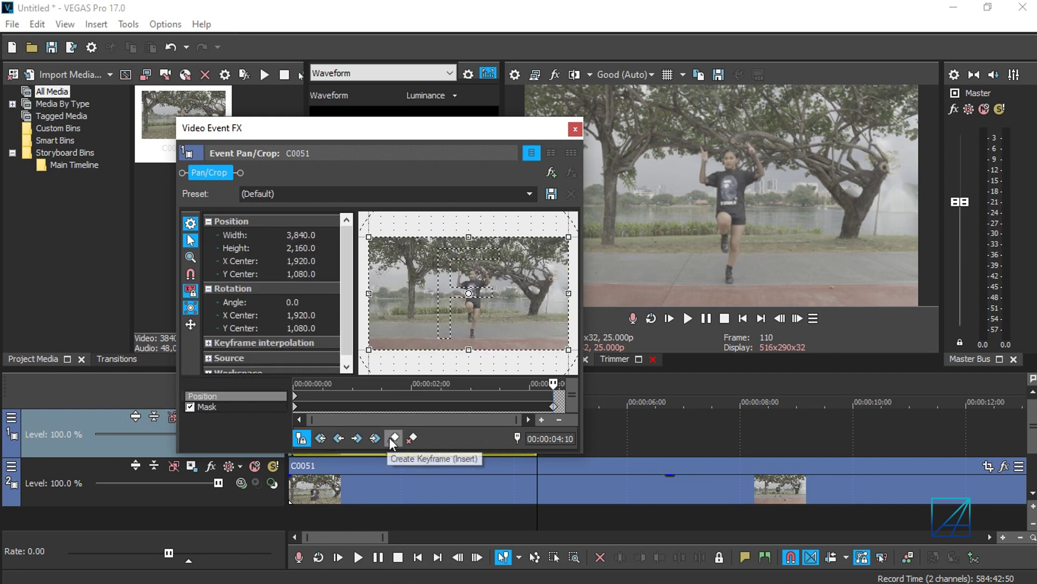
{"action": "right_click", "coordinate": [554, 406]}
{"action": "left_click", "coordinate": [585, 236]}
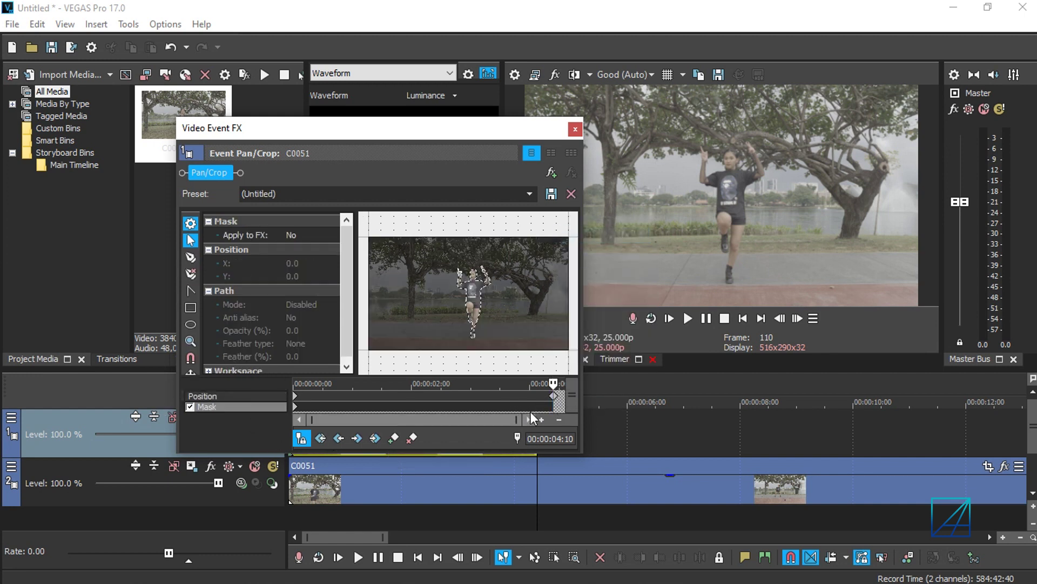
- At the clip's start, resize the crop box to 1,319 × 742, X centre 3,072.4
{"action": "left_click", "coordinate": [551, 395]}
{"action": "left_click_drag", "start_coordinate": [543, 381], "coordinate": [378, 385]}
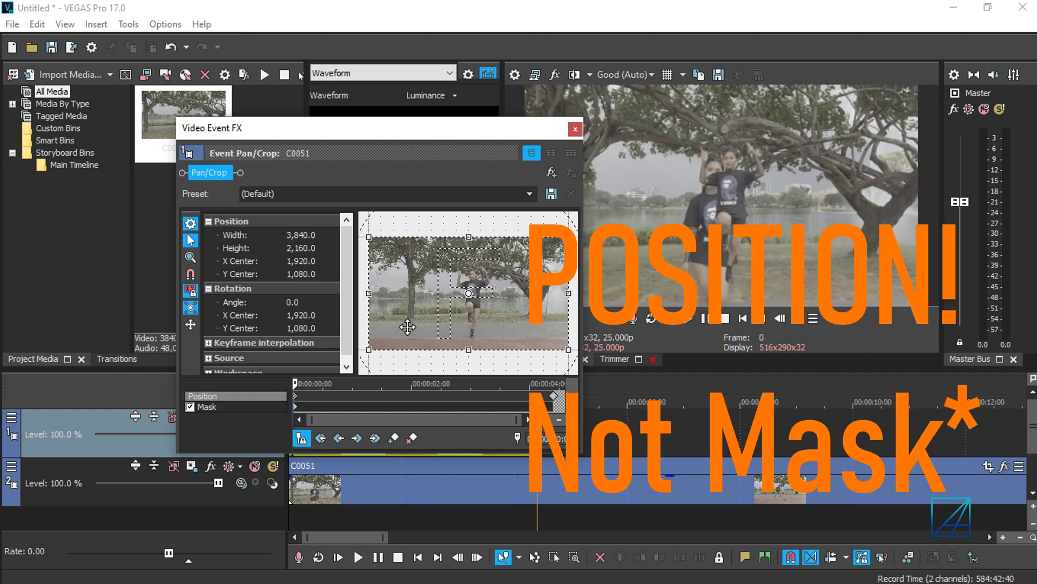
{"action": "left_click_drag", "start_coordinate": [569, 350], "coordinate": [537, 301]}
- Close Pan/Crop and play the timeline to preview the frozen dancer sliding in
{"action": "left_click", "coordinate": [576, 129]}
{"action": "key", "text": "space"}
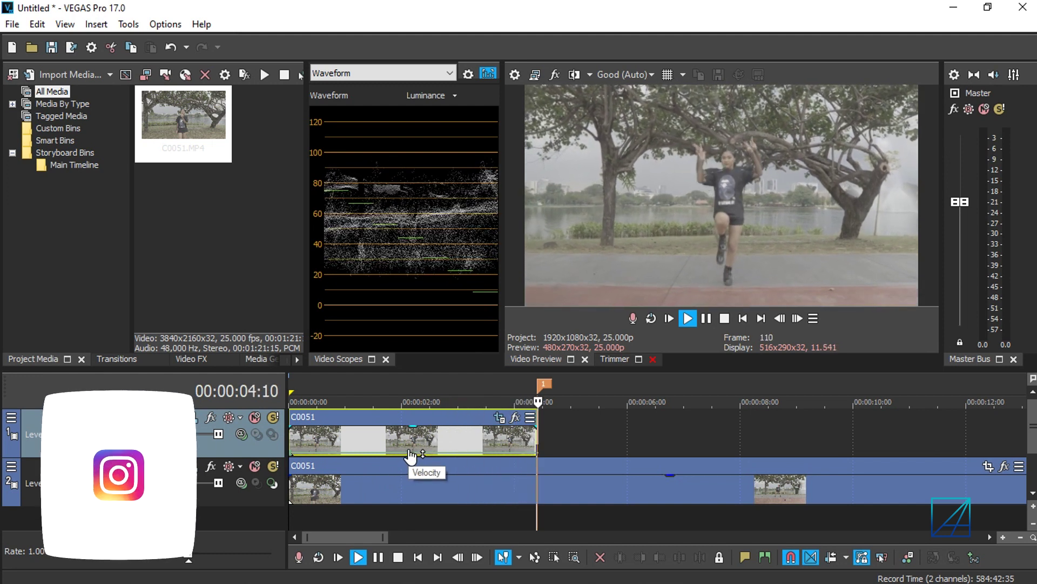
{"action": "key", "text": "space"}
- Review frames at 00:00:06:12, 00:00:10:08 and 00:00:02:22 on the timeline
{"action": "left_click", "coordinate": [552, 443]}
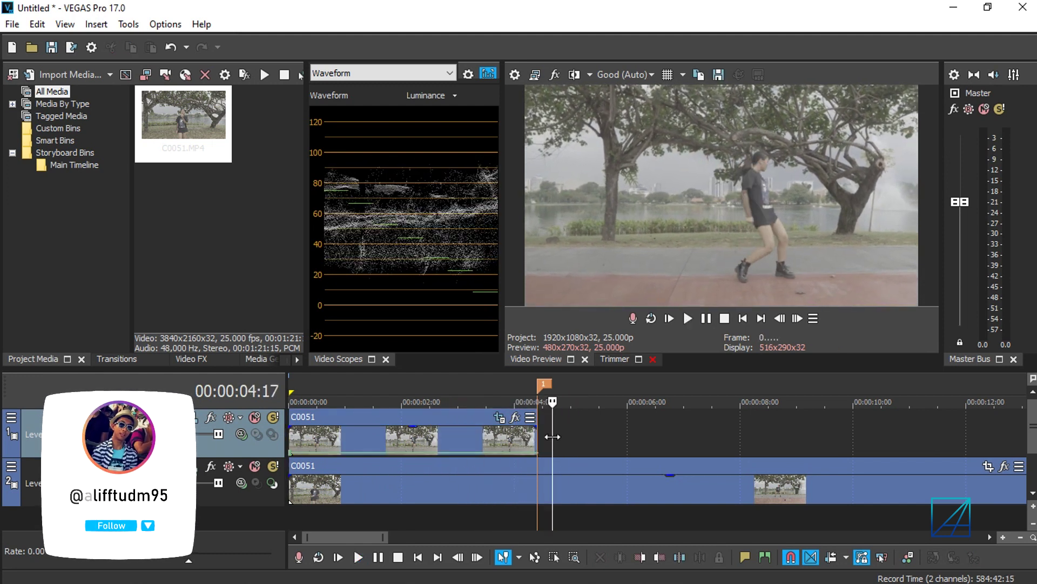
{"action": "left_click", "coordinate": [605, 432]}
{"action": "left_click", "coordinate": [653, 455]}
{"action": "scroll", "coordinate": [653, 455], "scroll_direction": "down", "scroll_amount": 3}
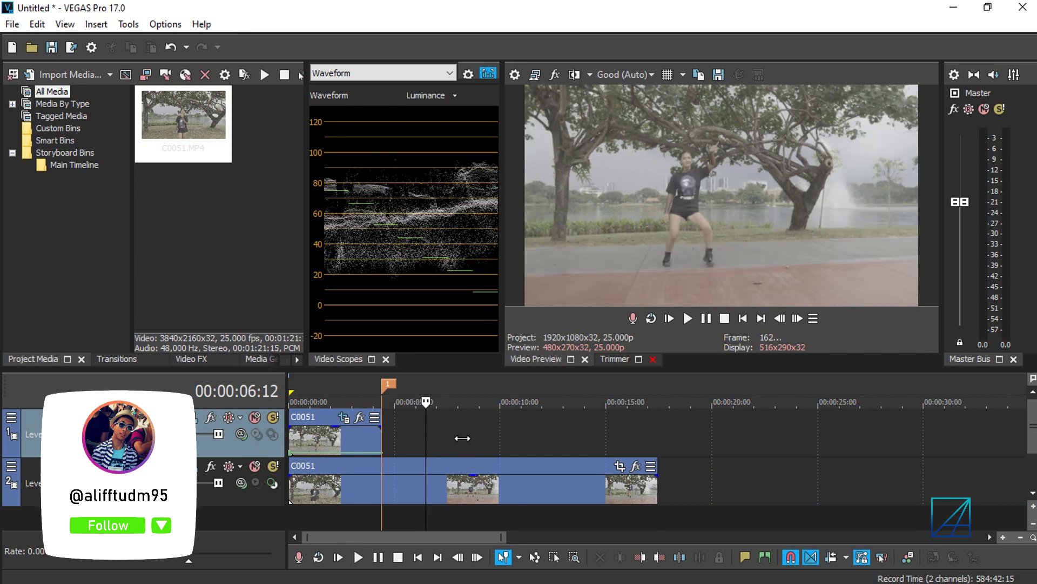
{"action": "left_click", "coordinate": [507, 436]}
{"action": "left_click", "coordinate": [378, 440]}
{"action": "left_click", "coordinate": [349, 444]}
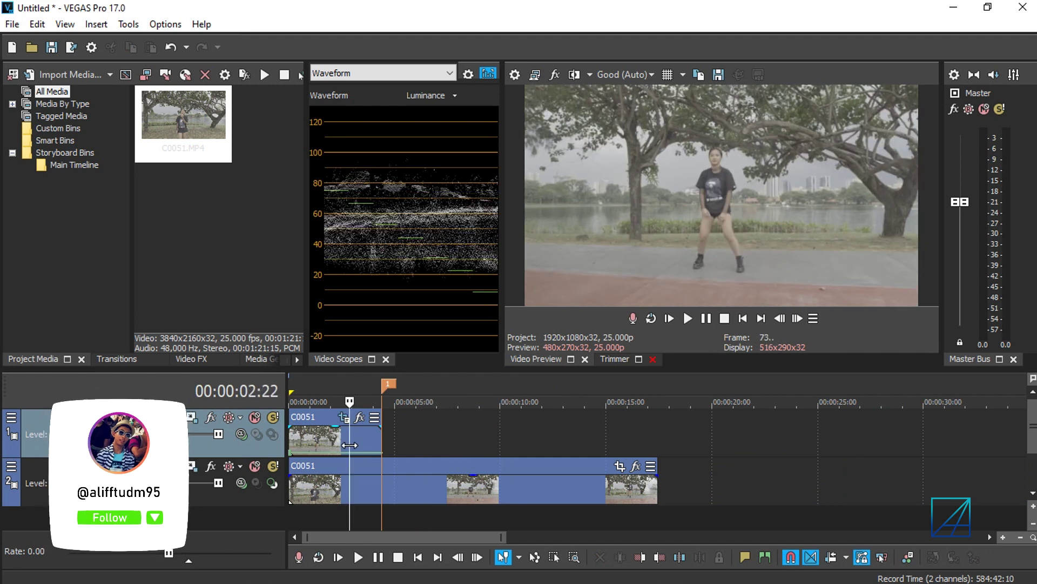